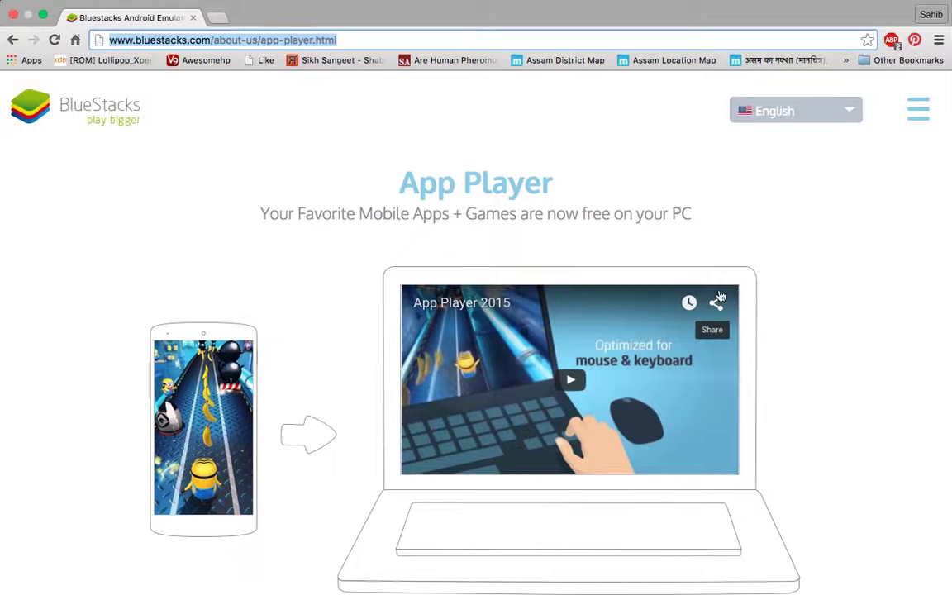
Step: Look over the BlueStacks App Player web page, including its download section
left_click(294, 142)
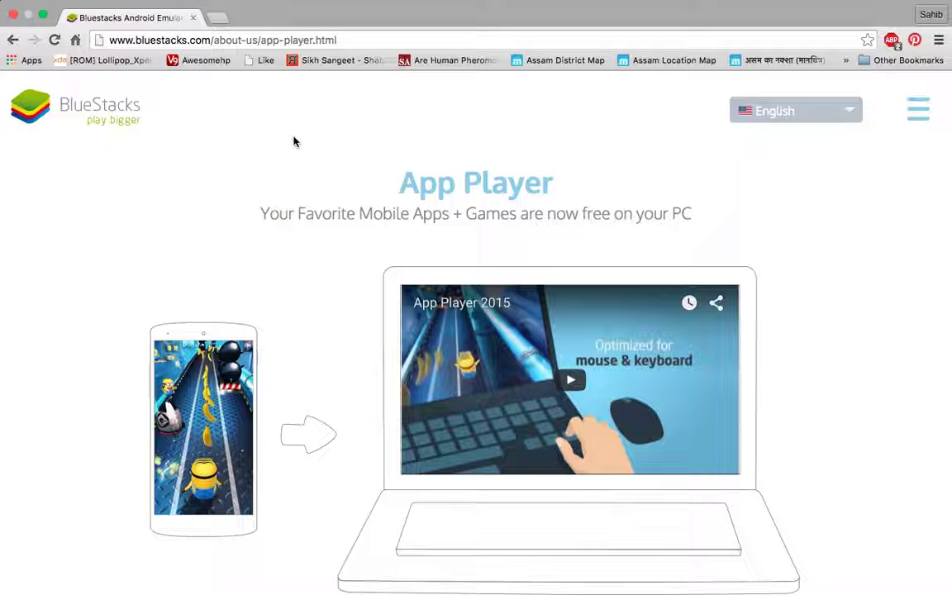
scroll(294, 142, "down", 10)
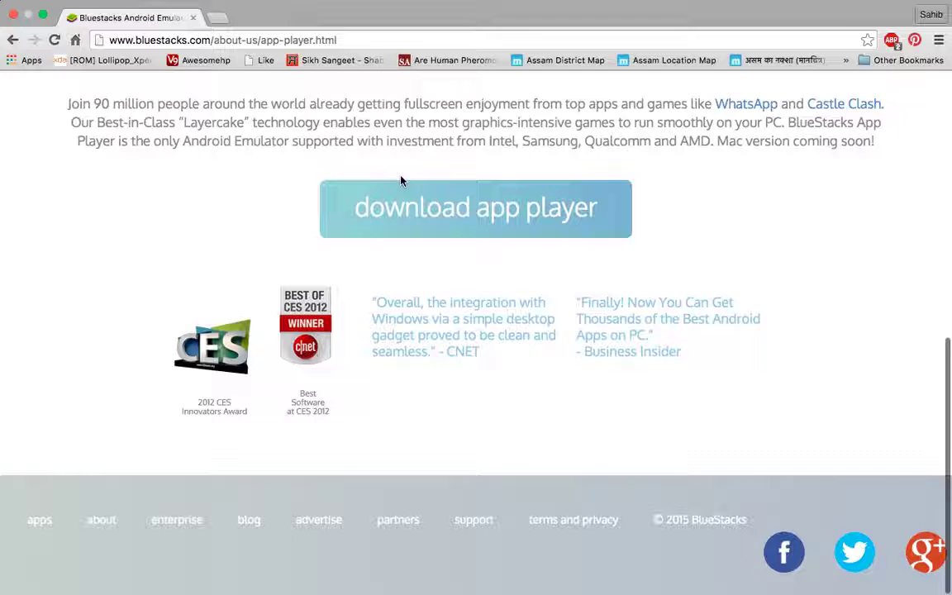
scroll(401, 180, "up", 10)
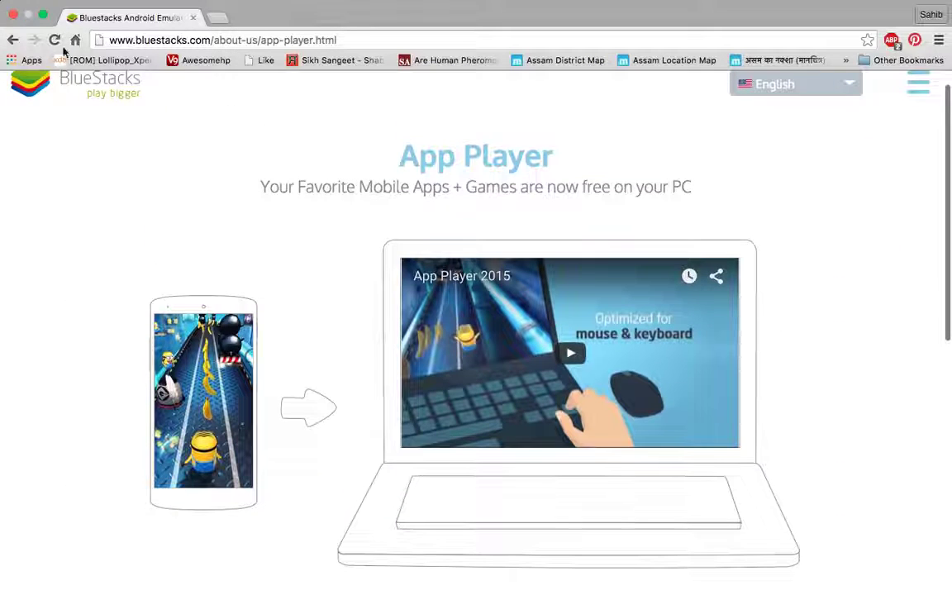
Step: Switch to the desktop and open the BlueStacks-Installer.dmg disk image
key("ctrl+Left")
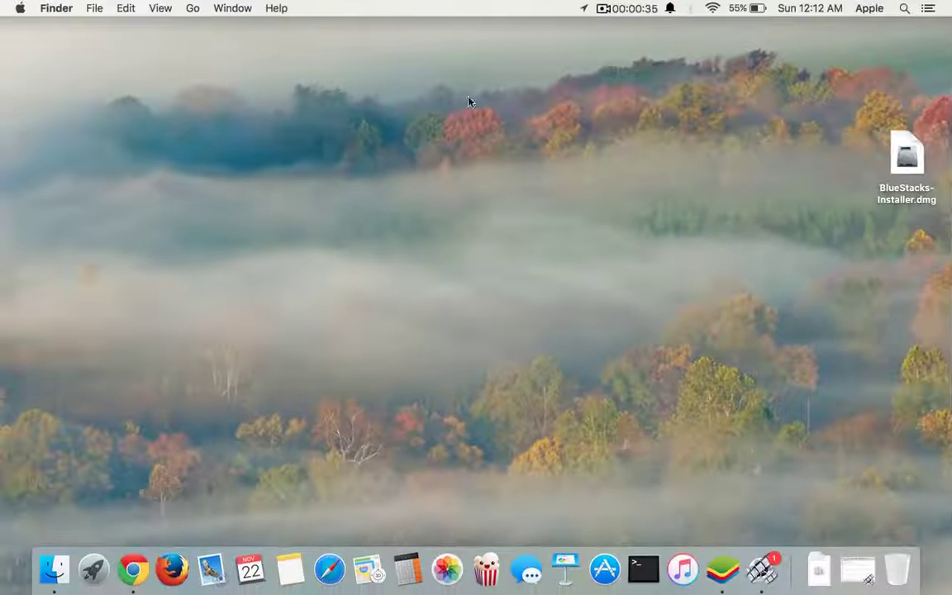
left_click(906, 153)
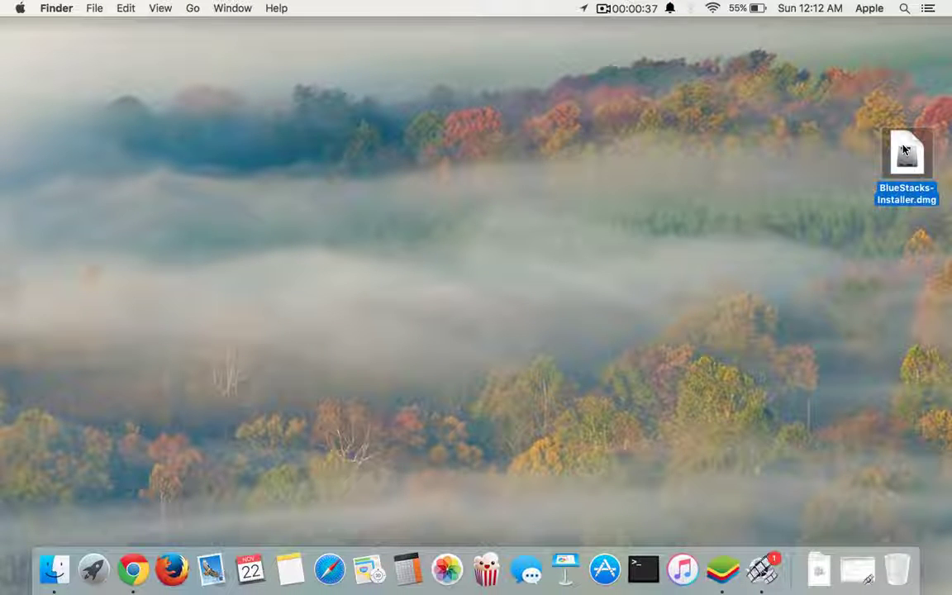
double_click(904, 150)
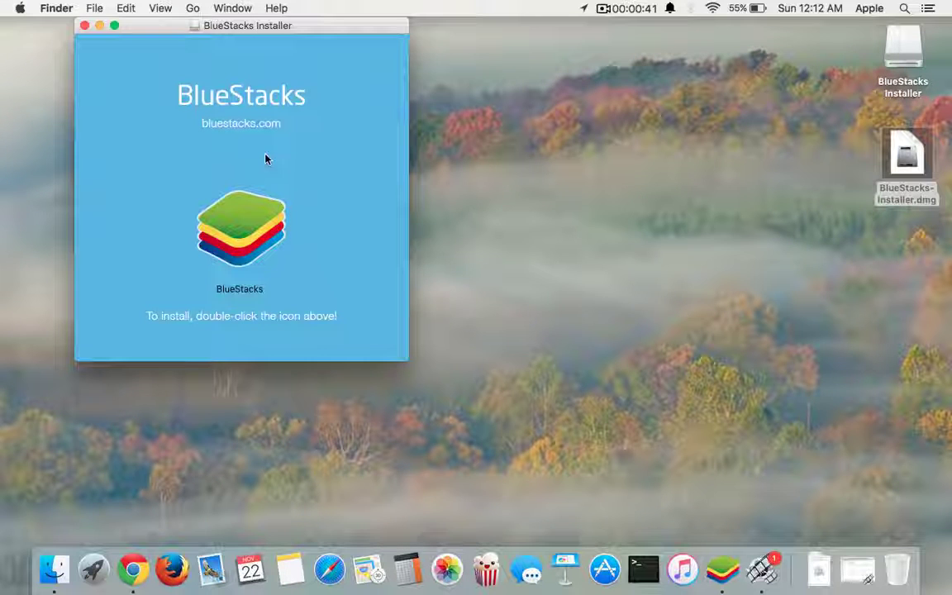
Step: Open the Applications folder beside the installer window and try to move the BlueStacks icon into it
left_click(193, 8)
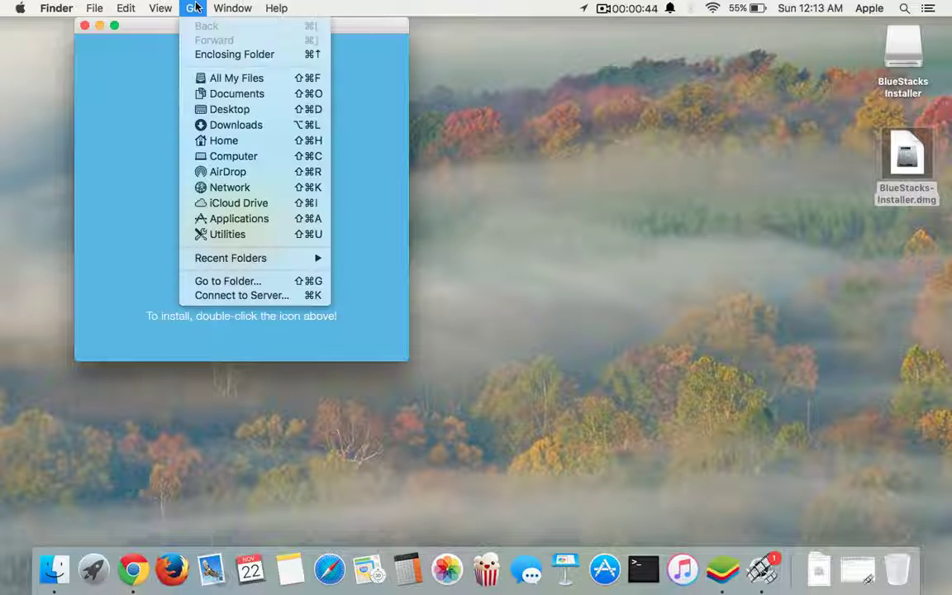
left_click(257, 220)
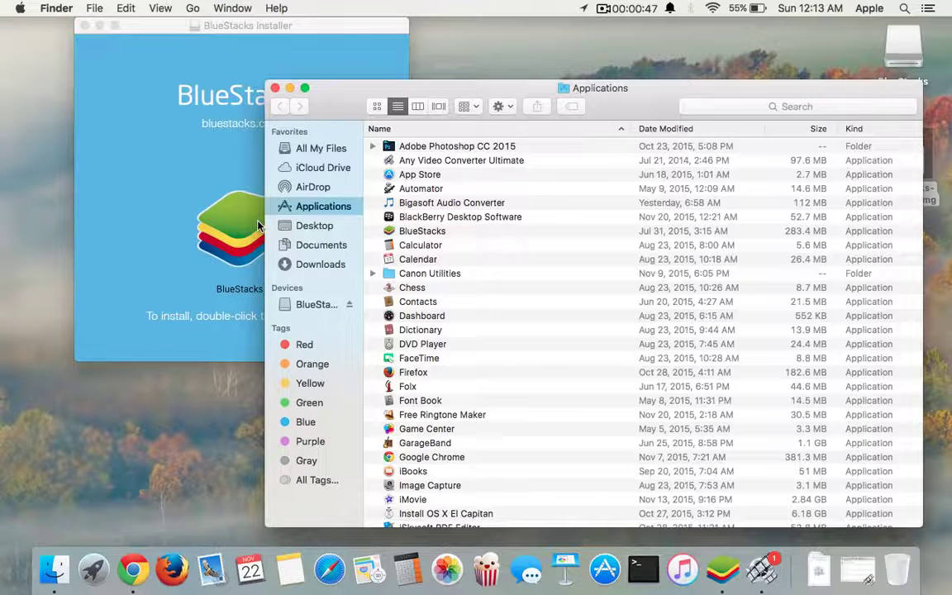
left_click(255, 226)
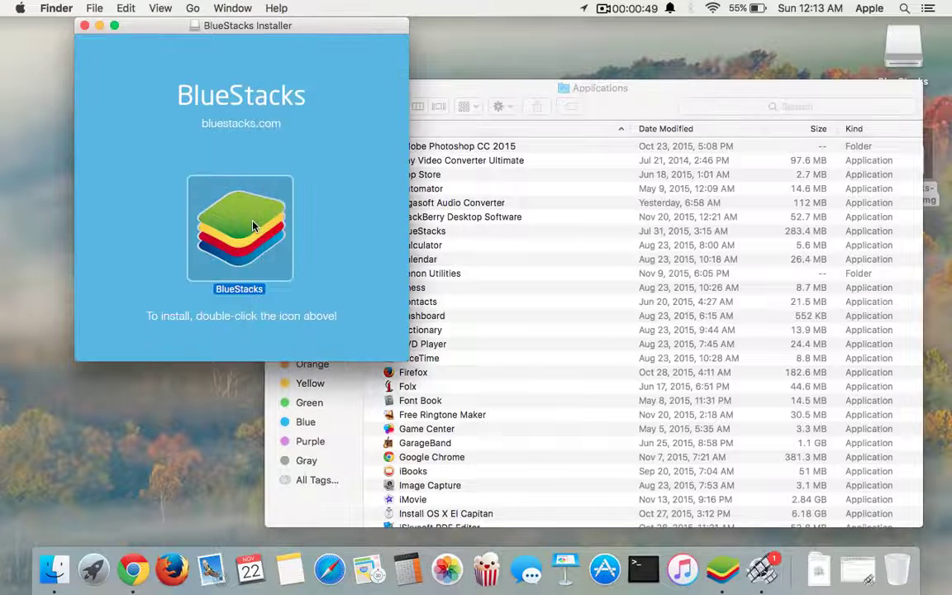
left_click_drag(255, 226, 219, 239)
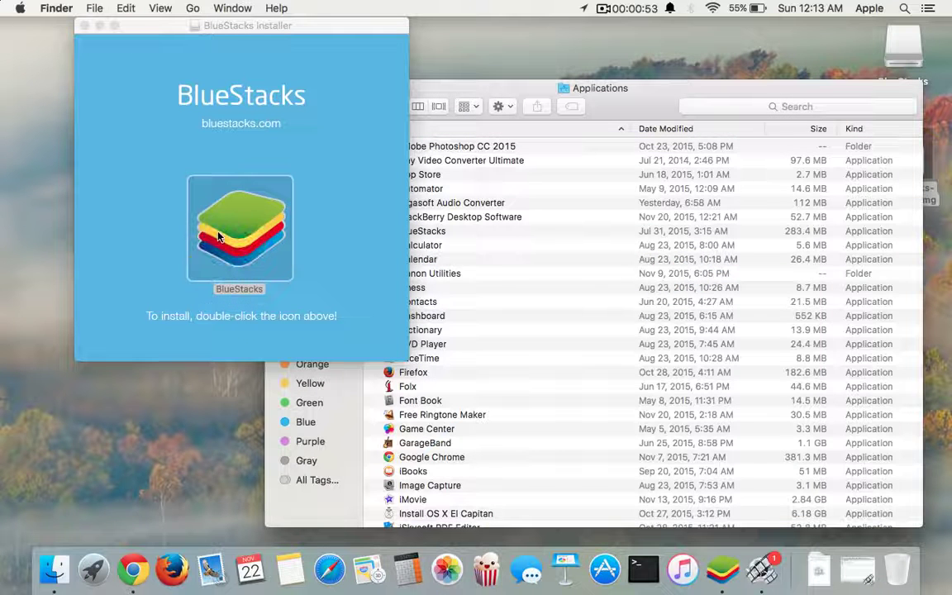
Step: Bring the Applications window forward, close the BlueStacks Installer window and close the Applications window
double_click(495, 91)
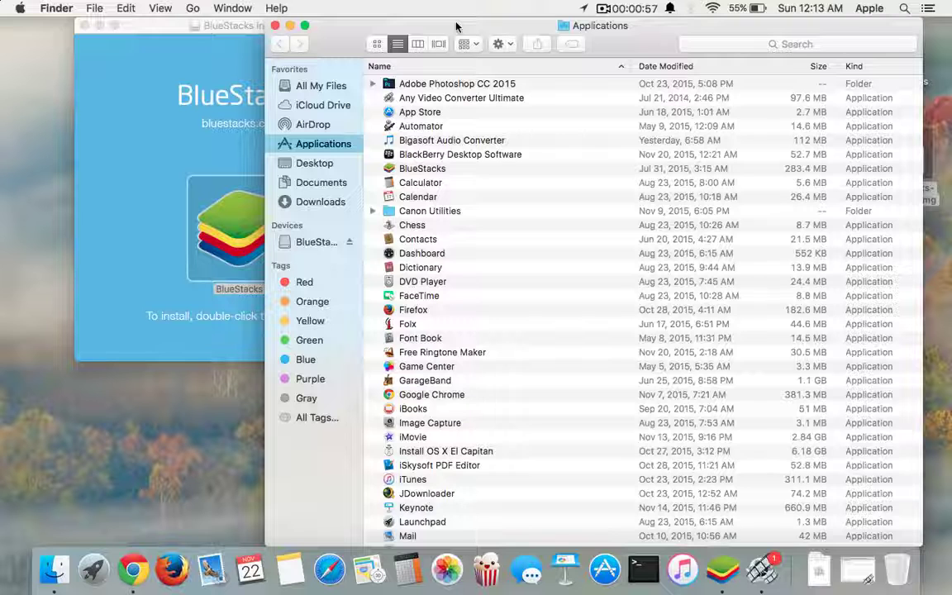
left_click_drag(455, 28, 456, 83)
left_click(84, 26)
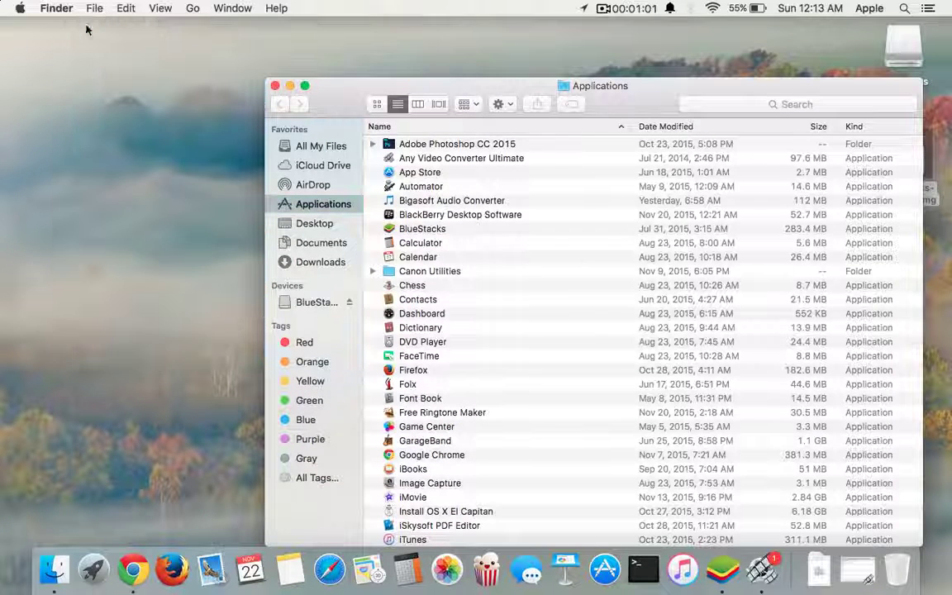
left_click(275, 85)
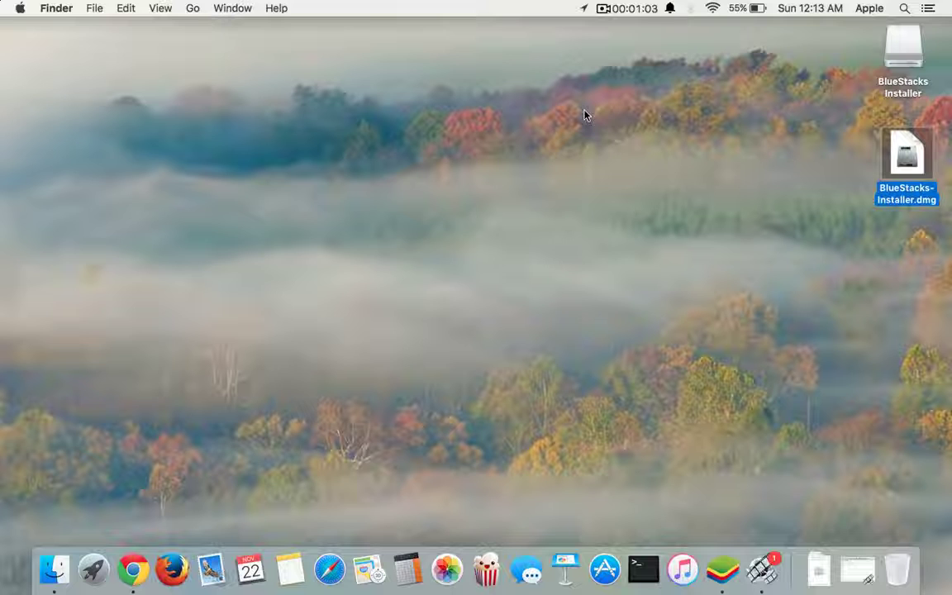
left_click(918, 56)
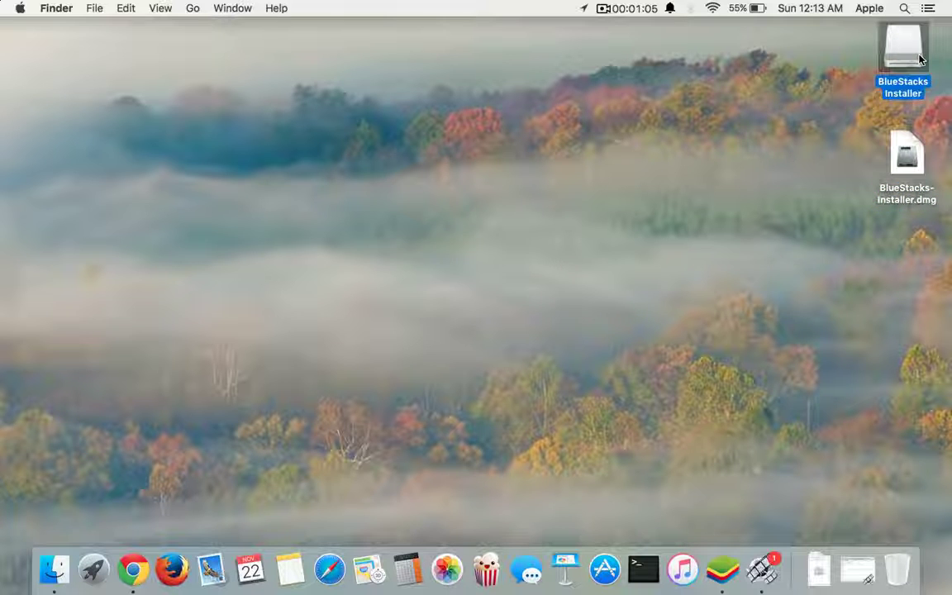
right_click(920, 59)
left_click(809, 85)
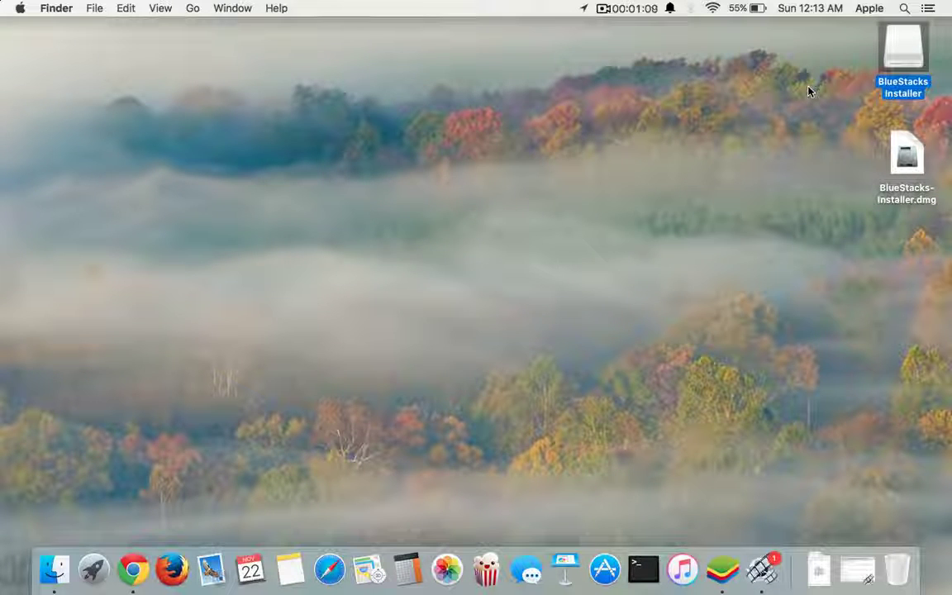
left_click(809, 91)
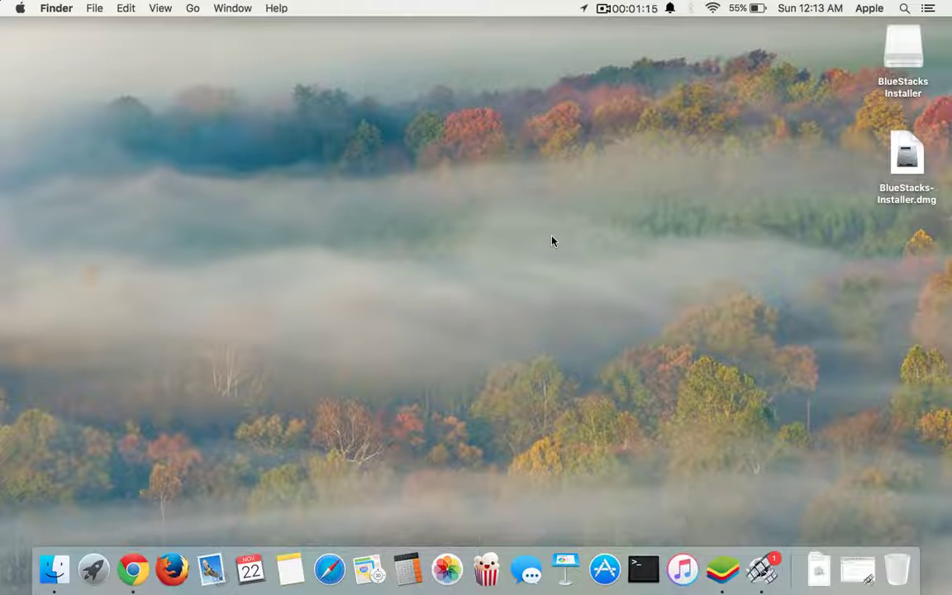
Step: Open Launchpad, find BlueStacks on the second page of apps and launch it
key("F4")
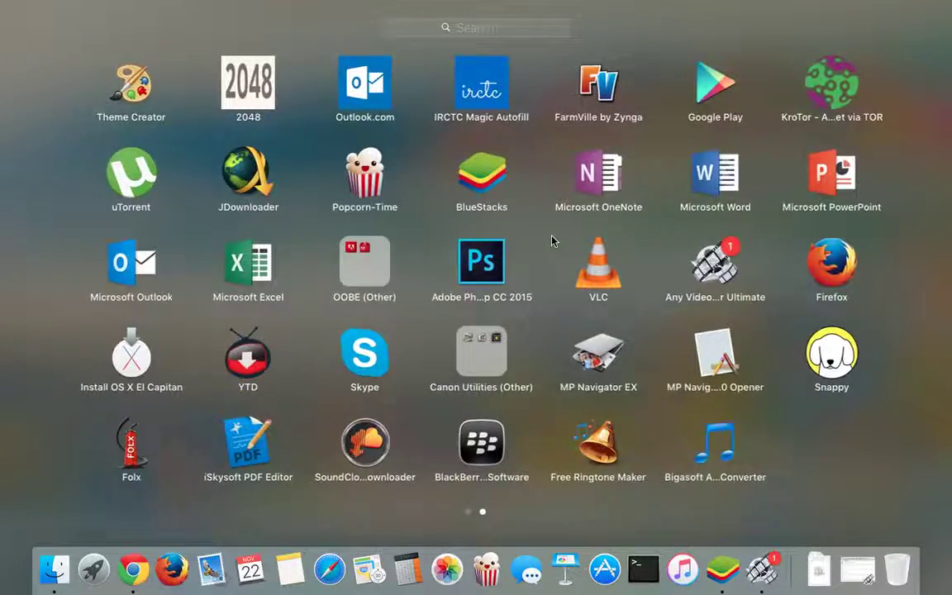
scroll(552, 240, "up", 2)
scroll(551, 240, "down", 2)
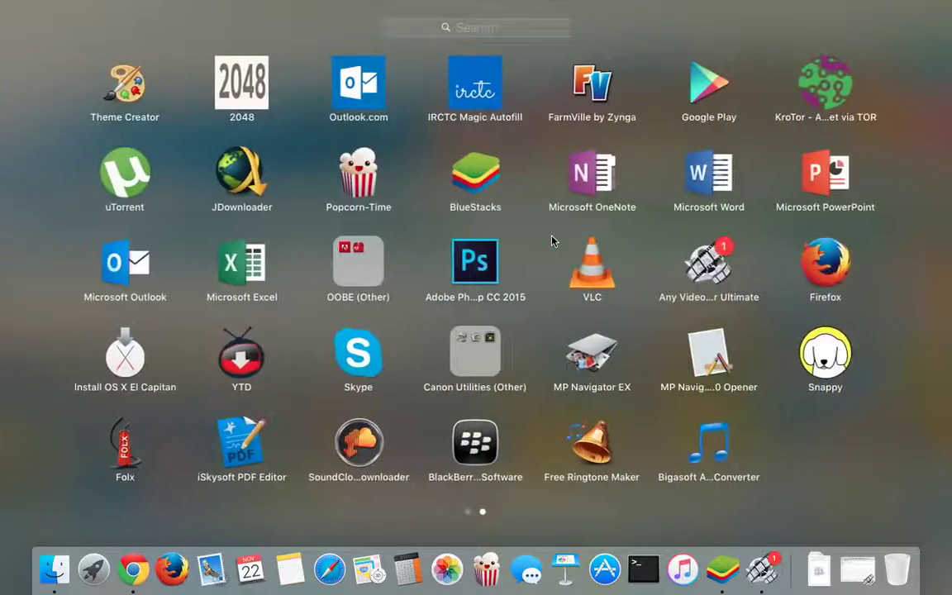
scroll(552, 241, "up", 2)
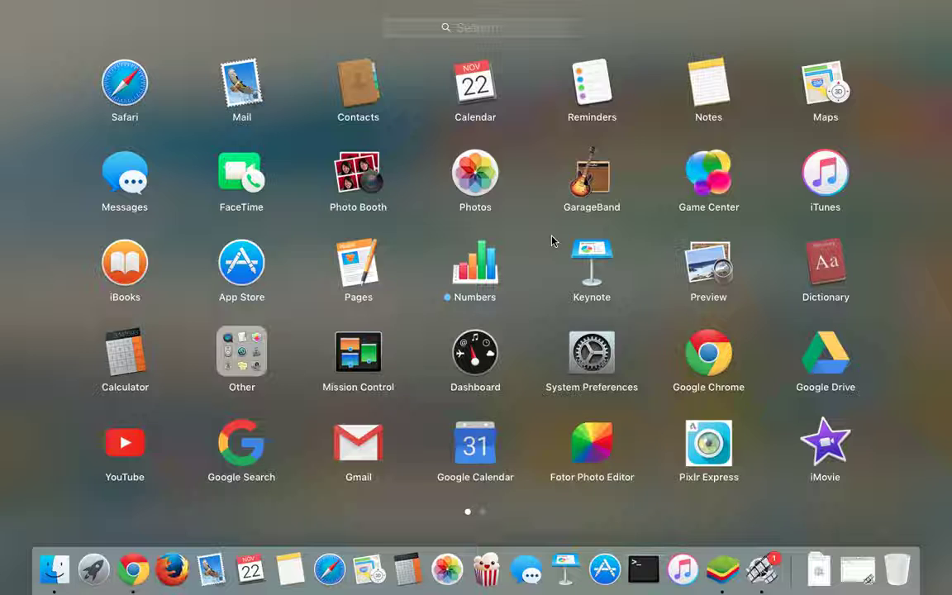
scroll(551, 240, "right", 3)
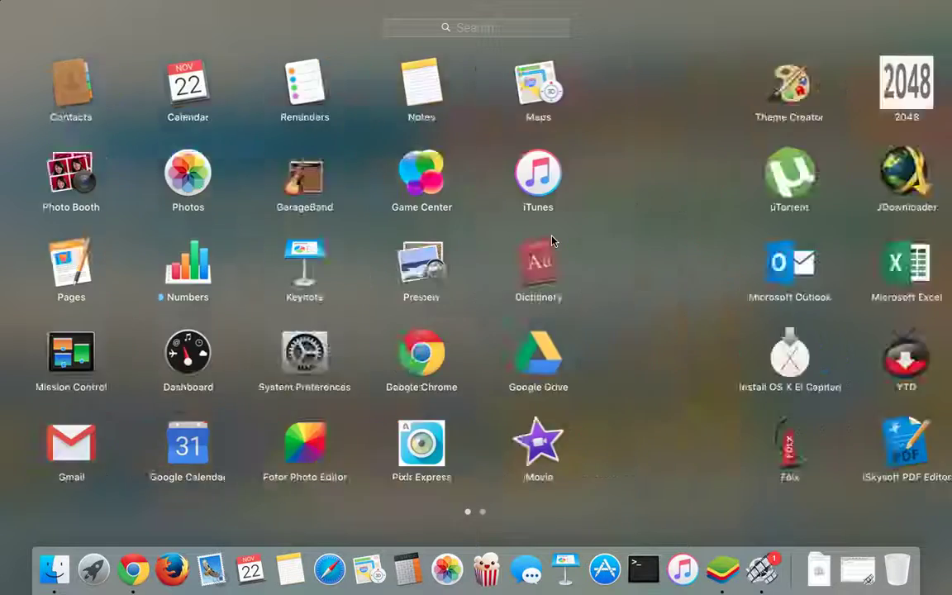
left_click(484, 190)
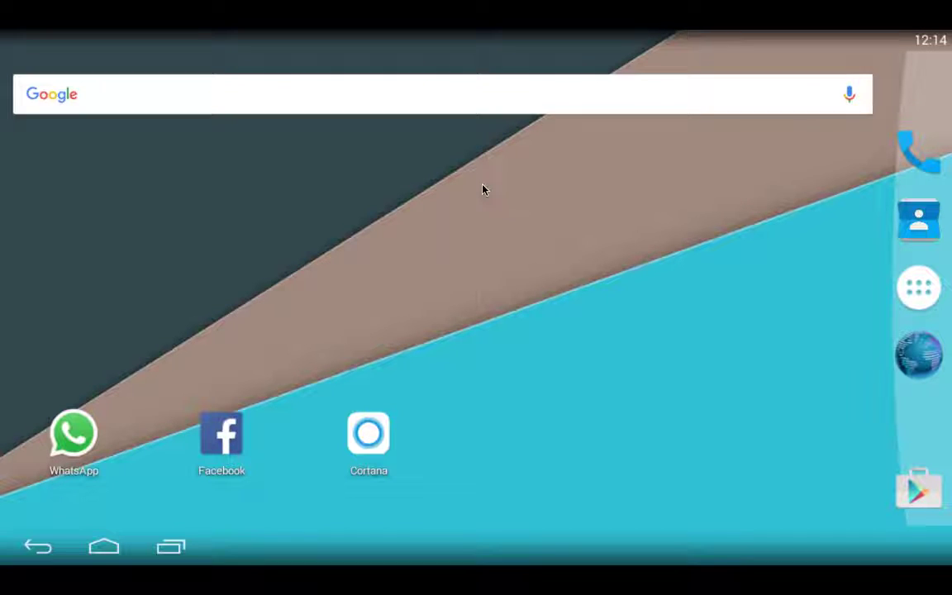
Step: View the installed Android apps on both pages of the app drawer and return to the home screen
left_click(917, 289)
scroll(500, 272, "down", 1)
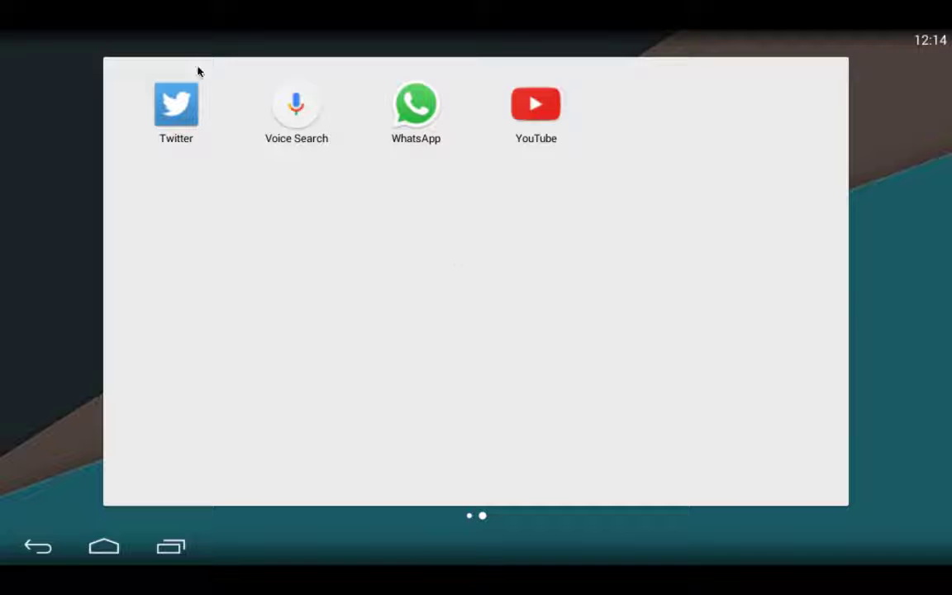
mouse_move(156, 3)
scroll(71, 217, "left", 3)
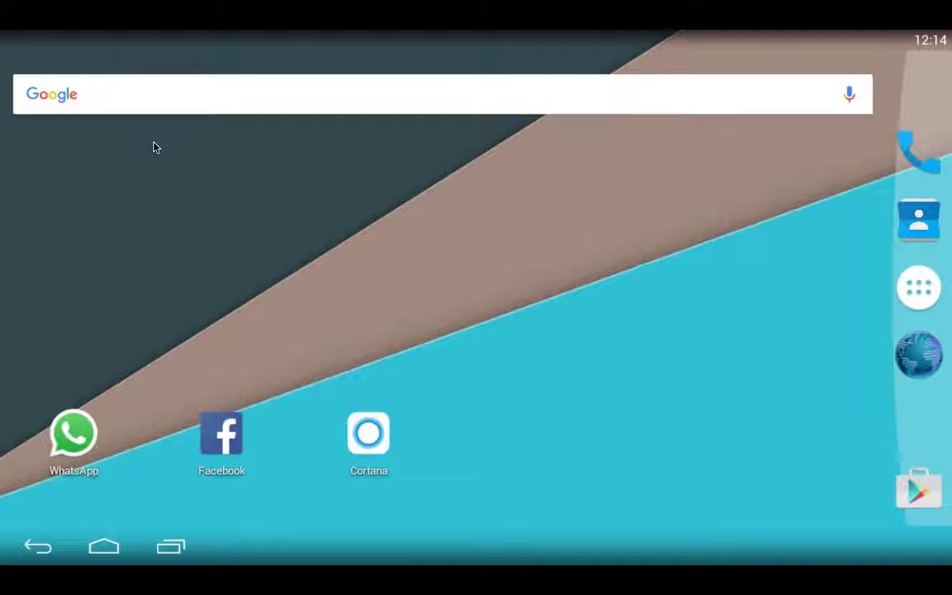
Step: Take the BlueStacks App Player window out of full screen and put it back in full screen
mouse_move(72, 4)
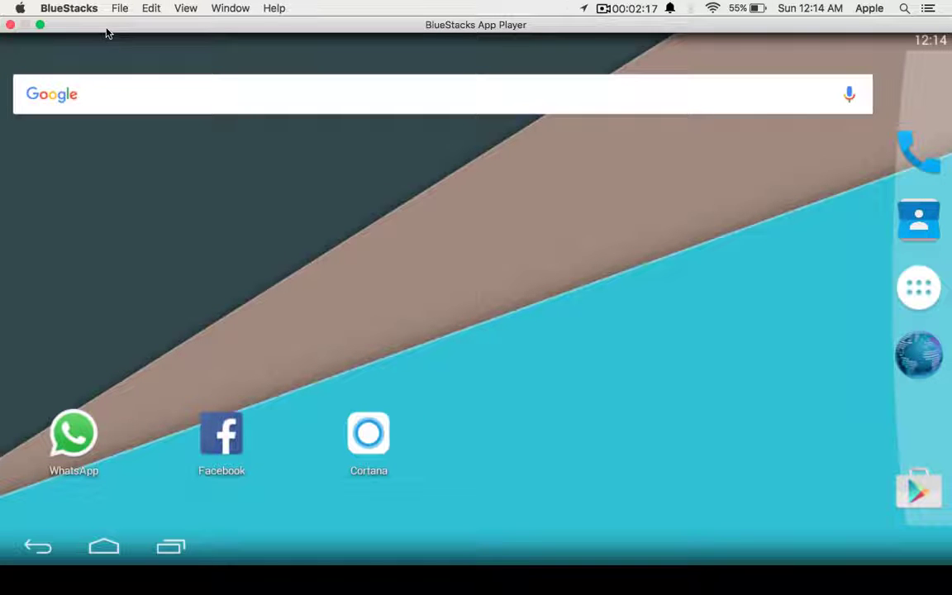
left_click(39, 25)
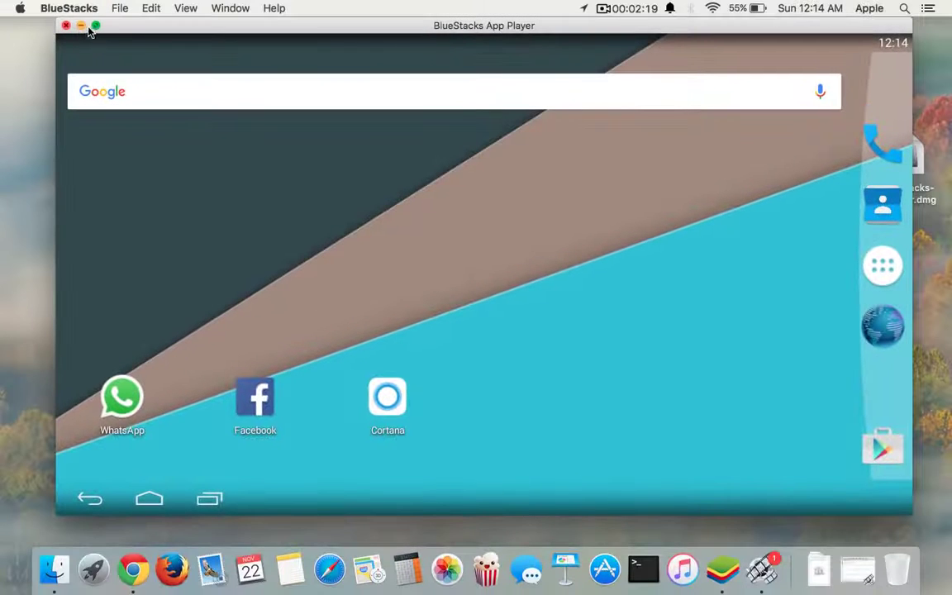
left_click(94, 27)
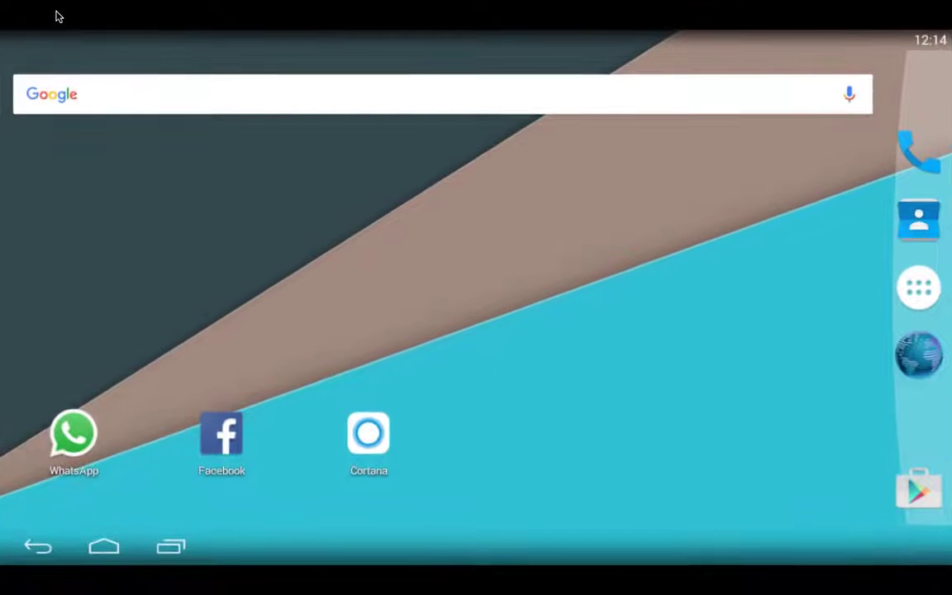
Step: Open YouTube from the app drawer, browse its recommended videos and return to the Android home screen
left_click(919, 286)
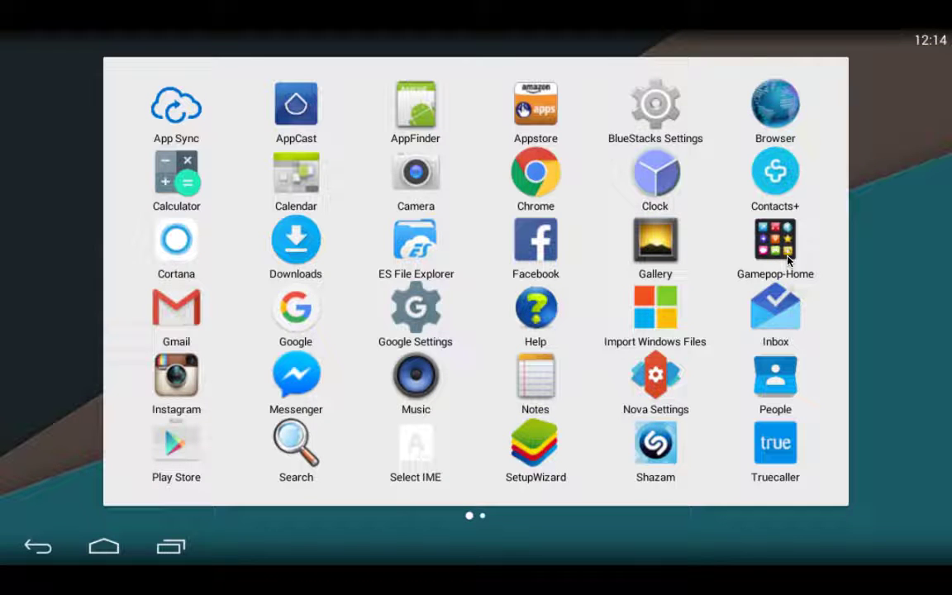
scroll(591, 221, "down", 1)
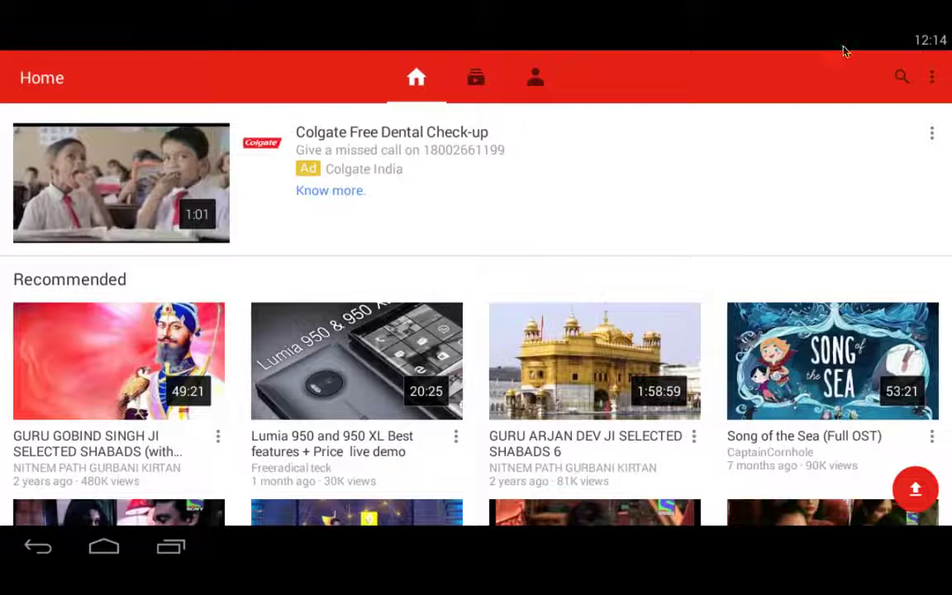
scroll(636, 242, "down", 15)
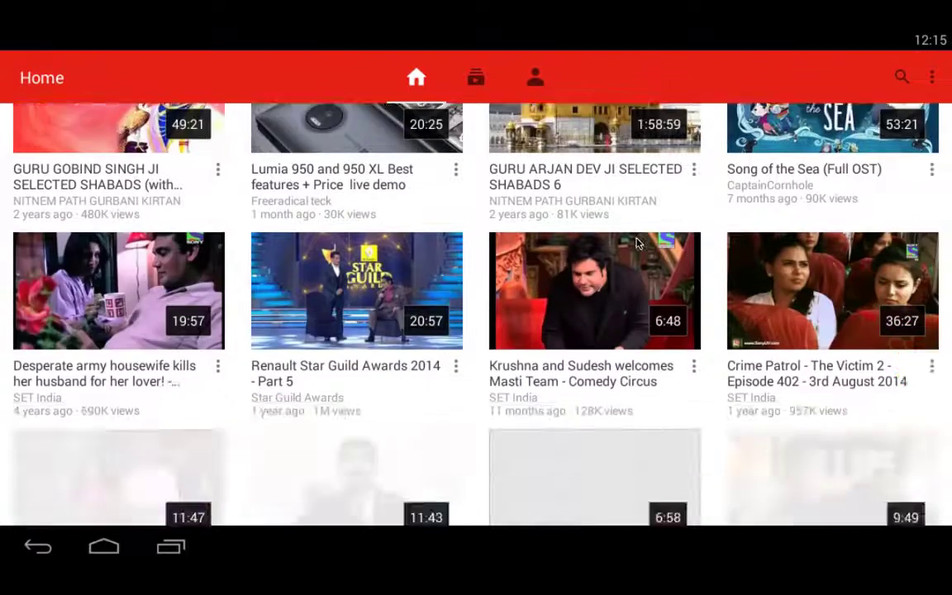
scroll(636, 242, "up", 15)
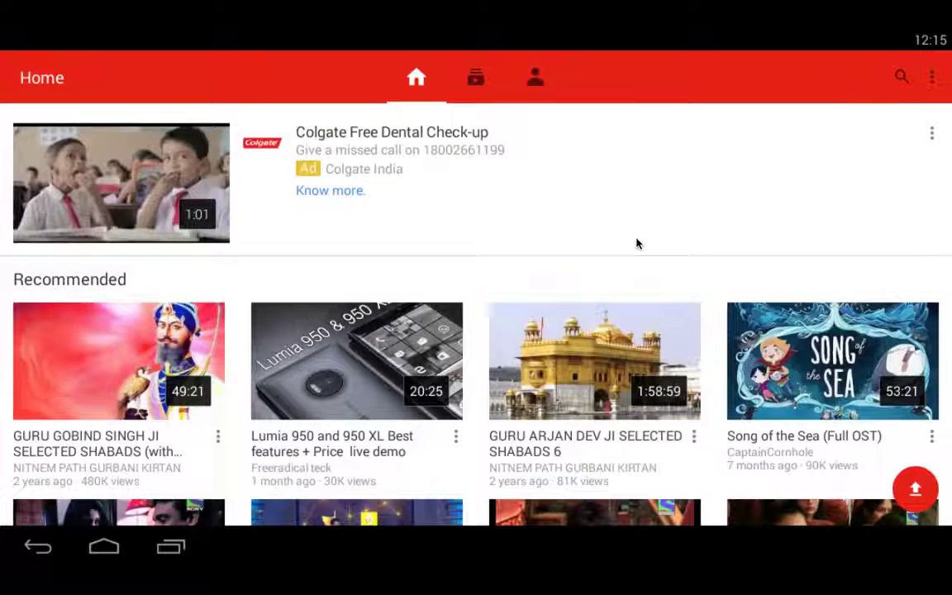
left_click(116, 549)
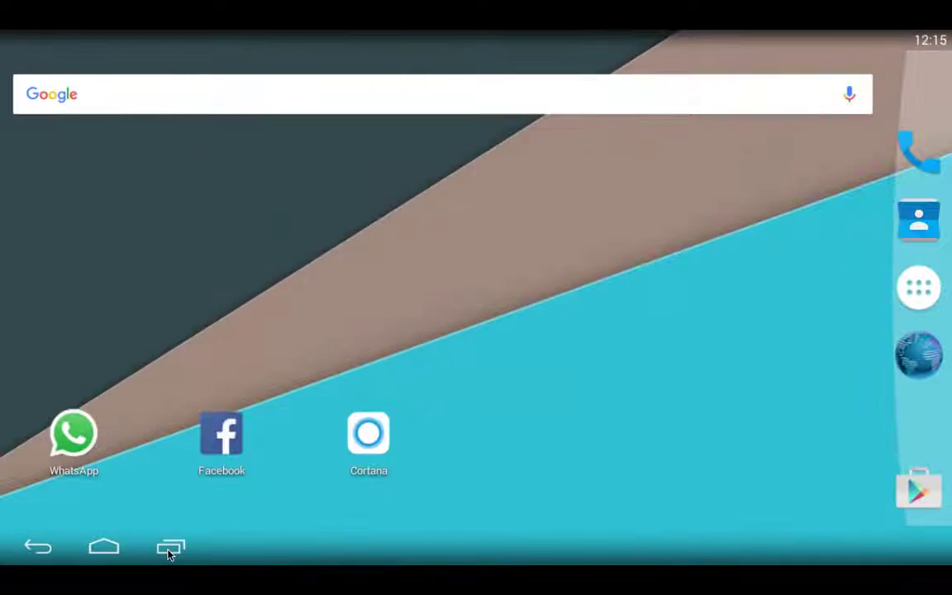
Step: Open the app drawer again and look through both pages of installed apps
left_click(170, 546)
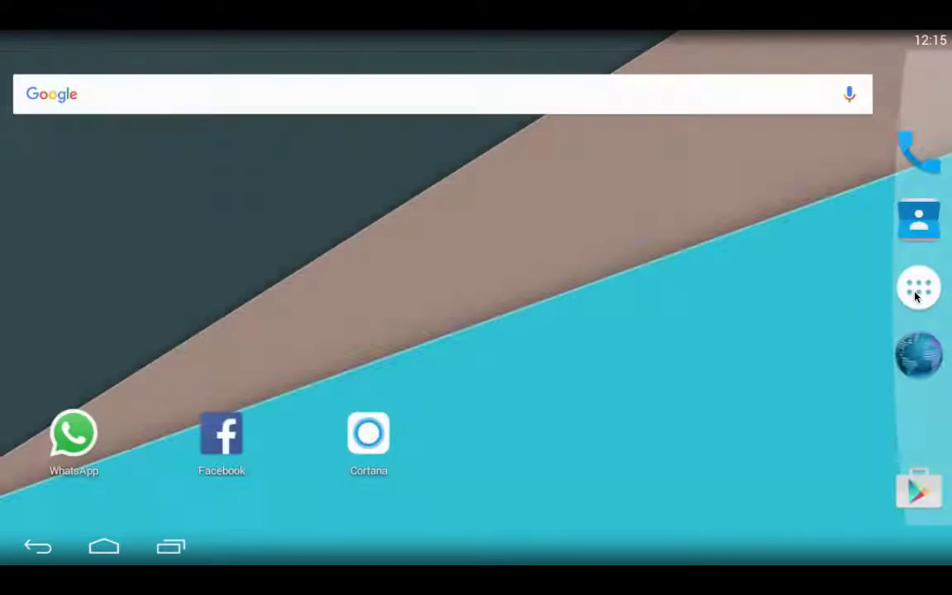
left_click(918, 287)
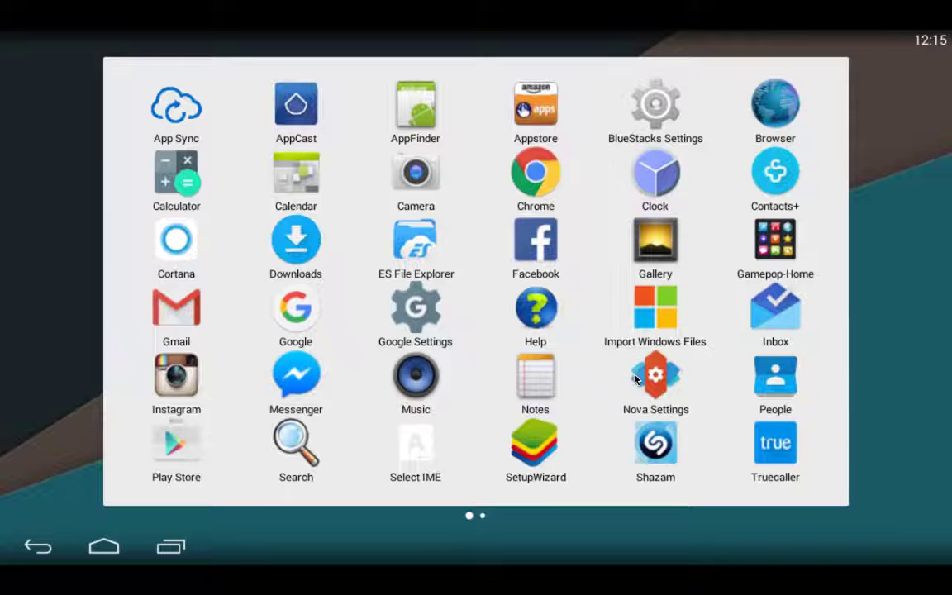
scroll(634, 379, "down", 1)
scroll(634, 378, "up", 1)
scroll(634, 378, "down", 1)
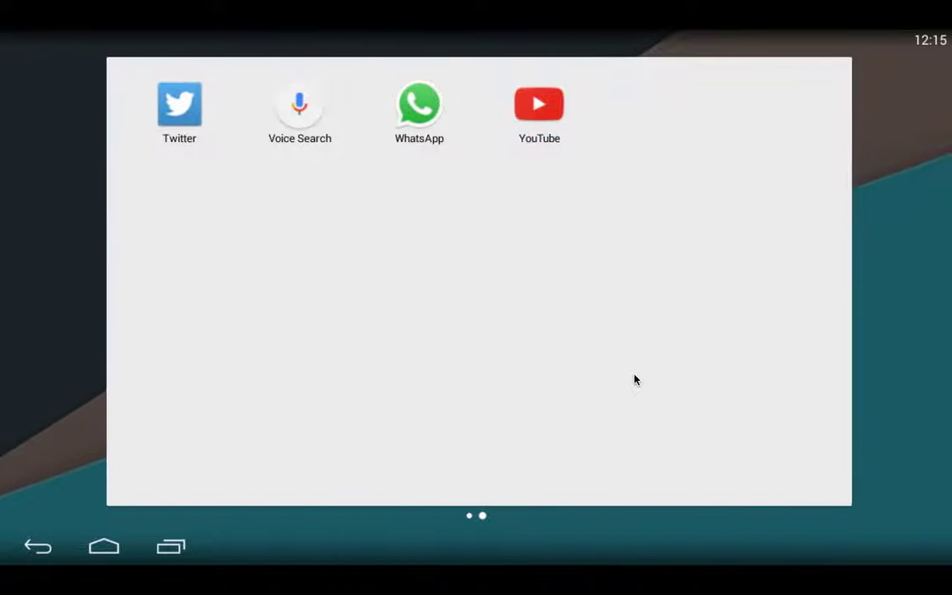
scroll(635, 378, "up", 1)
scroll(635, 379, "down", 1)
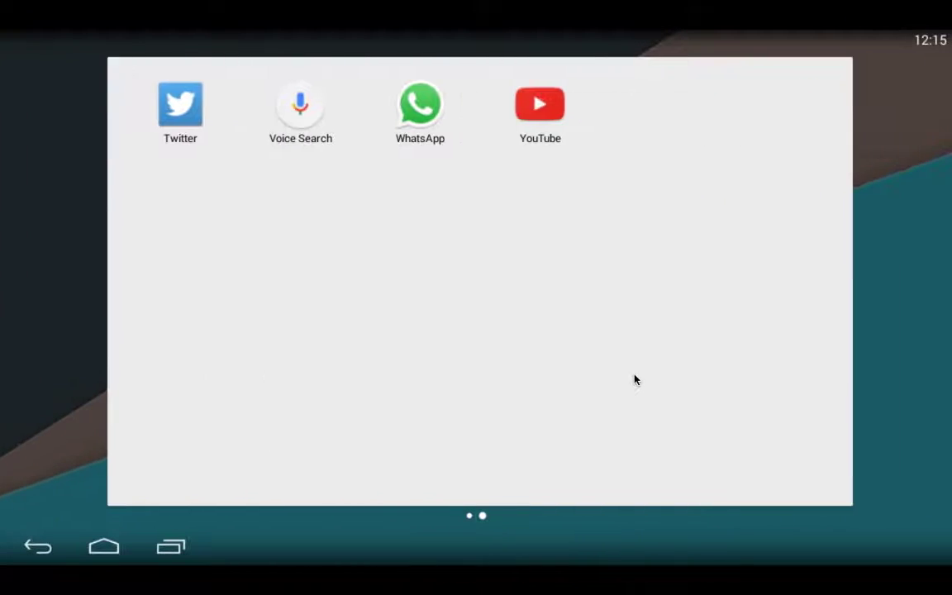
Step: Open BlueStacks Settings from the first page of the app drawer, look through its options and leave the settings
scroll(635, 378, "up", 1)
scroll(607, 380, "down", 1)
scroll(580, 382, "up", 1)
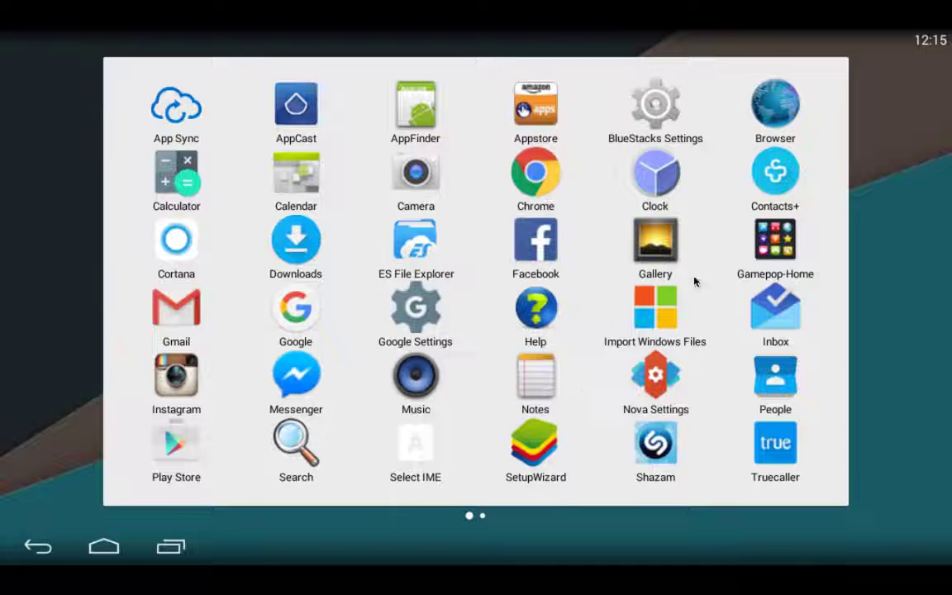
left_click(640, 109)
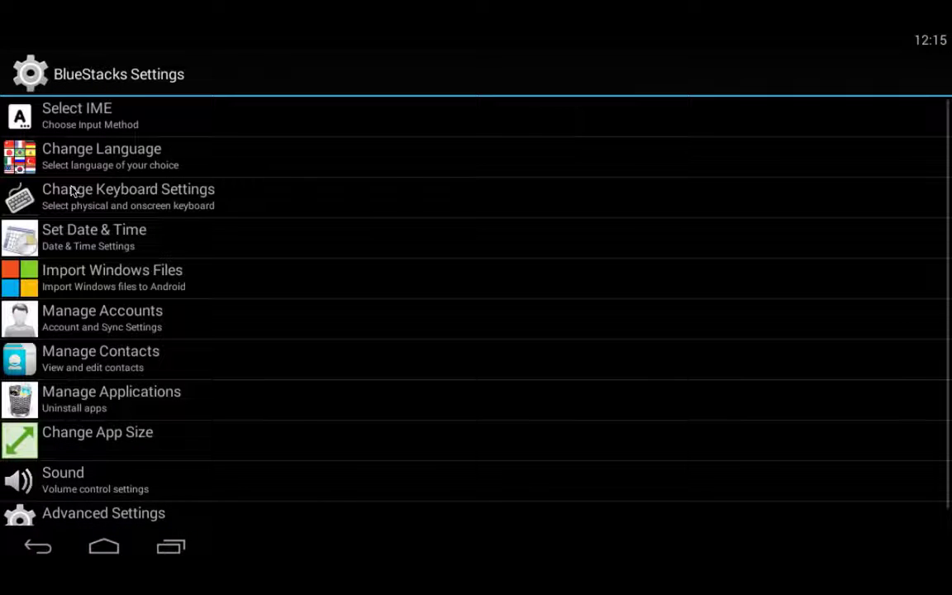
scroll(72, 189, "down", 1)
scroll(71, 190, "up", 1)
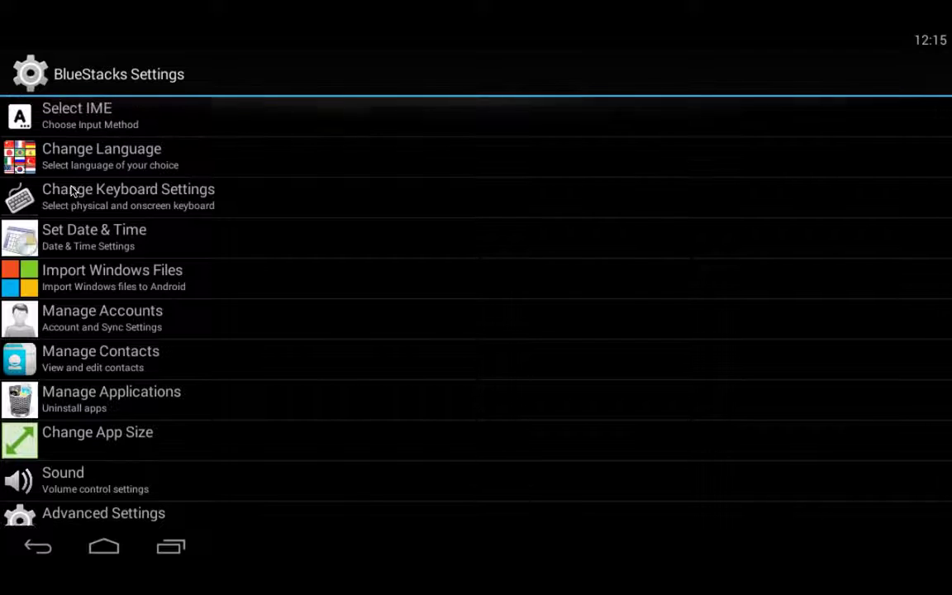
left_click(38, 548)
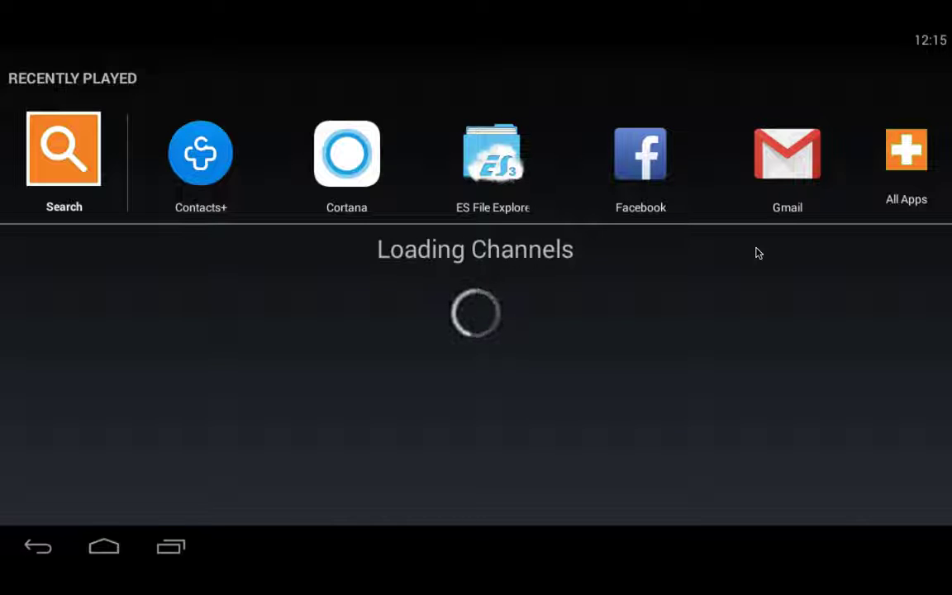
Step: Search the apps for "nov" and launch Nova Launcher to get back to the Android home screen
left_click(73, 152)
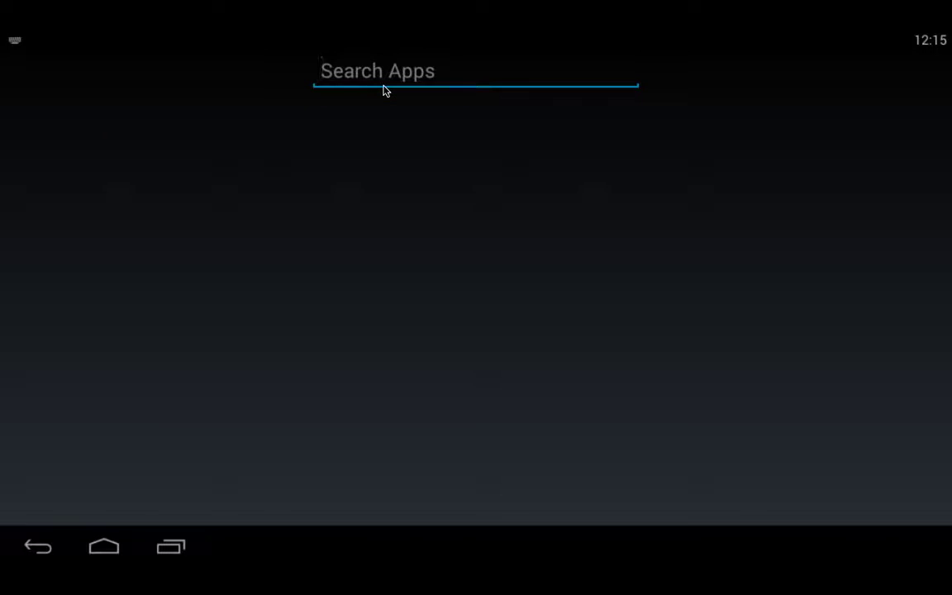
type("nive")
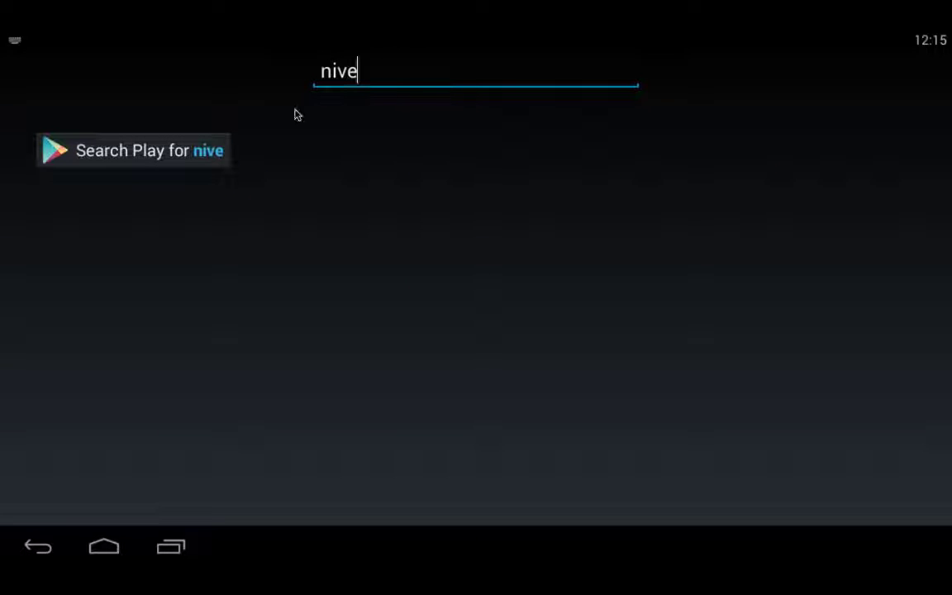
key("BackSpace")
key("BackSpace")
key("BackSpace")
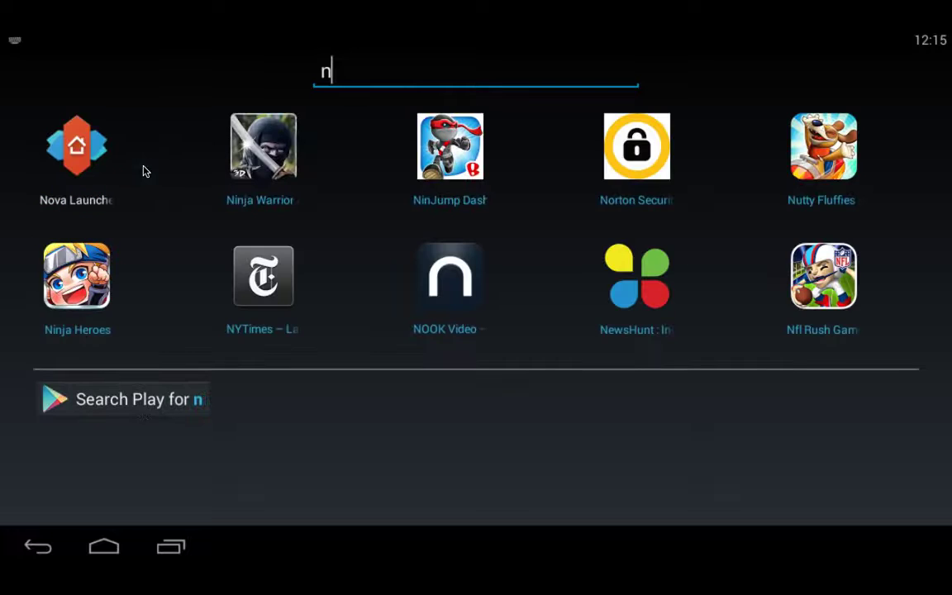
type("ove")
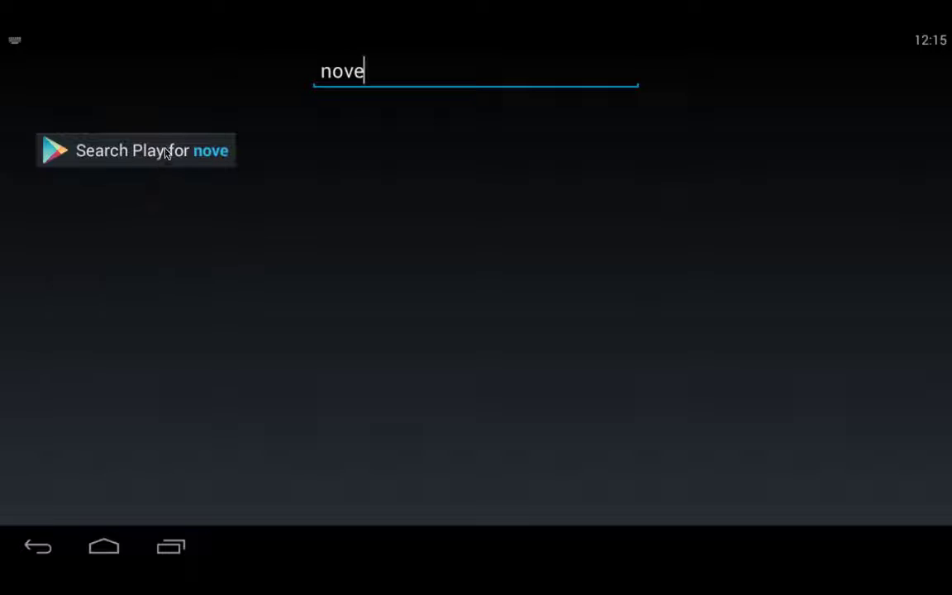
key("BackSpace")
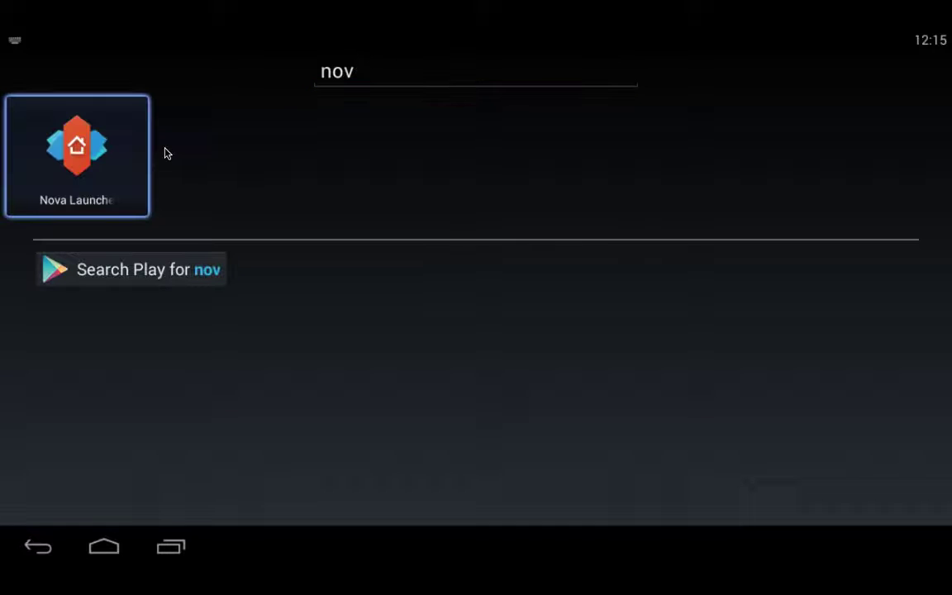
left_click(60, 151)
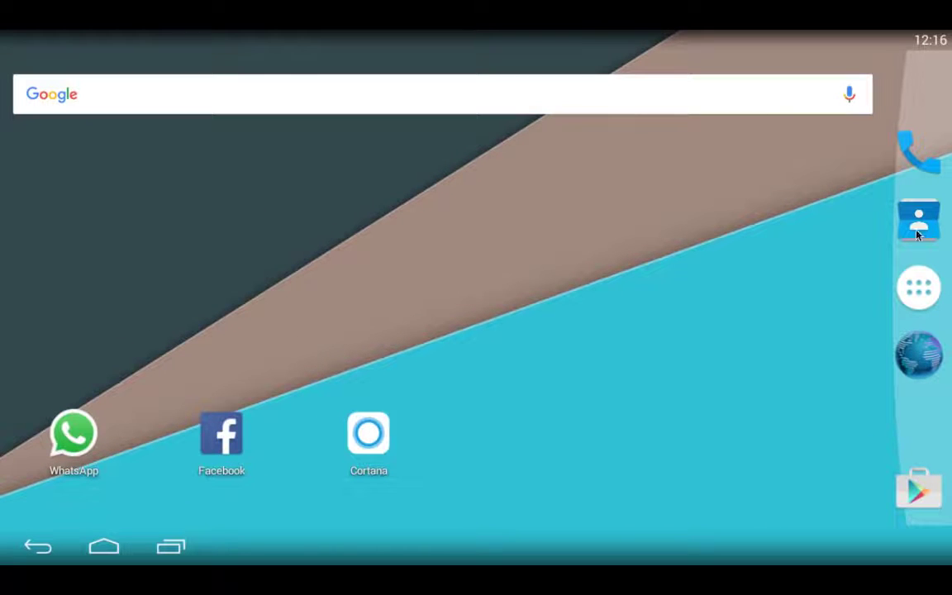
Step: Open WhatsApp from the second page of the app drawer to view its chat list
left_click(922, 293)
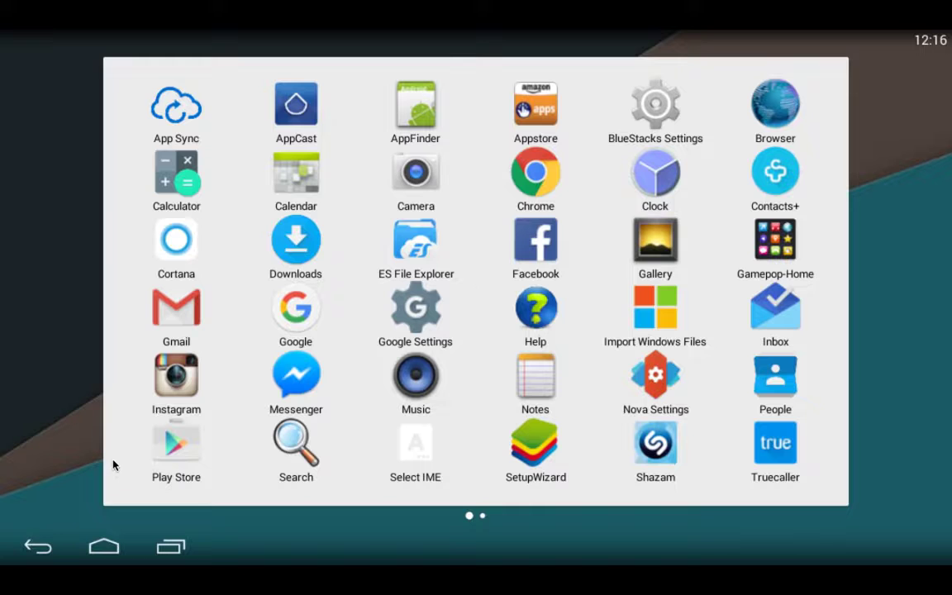
scroll(790, 181, "down", 1)
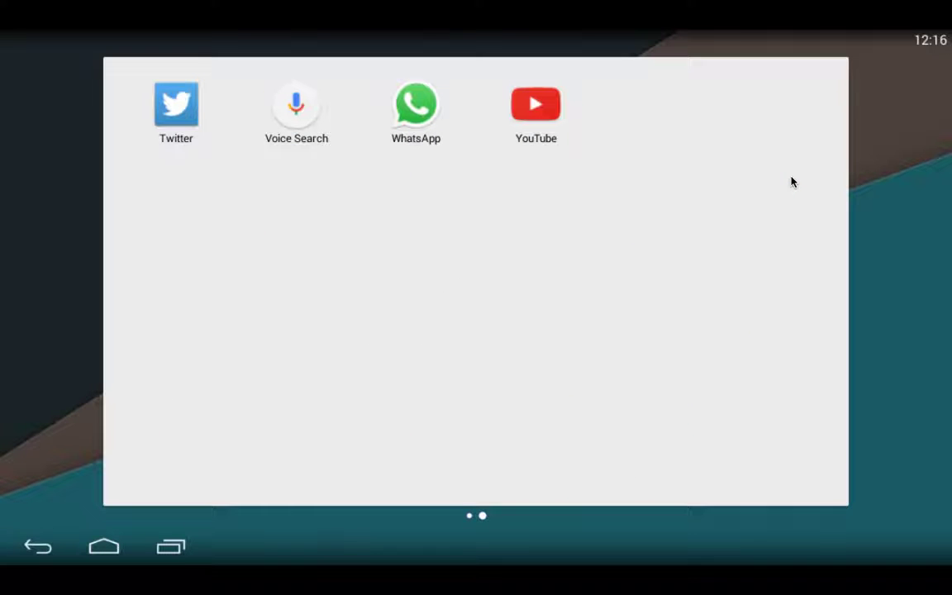
left_click(411, 115)
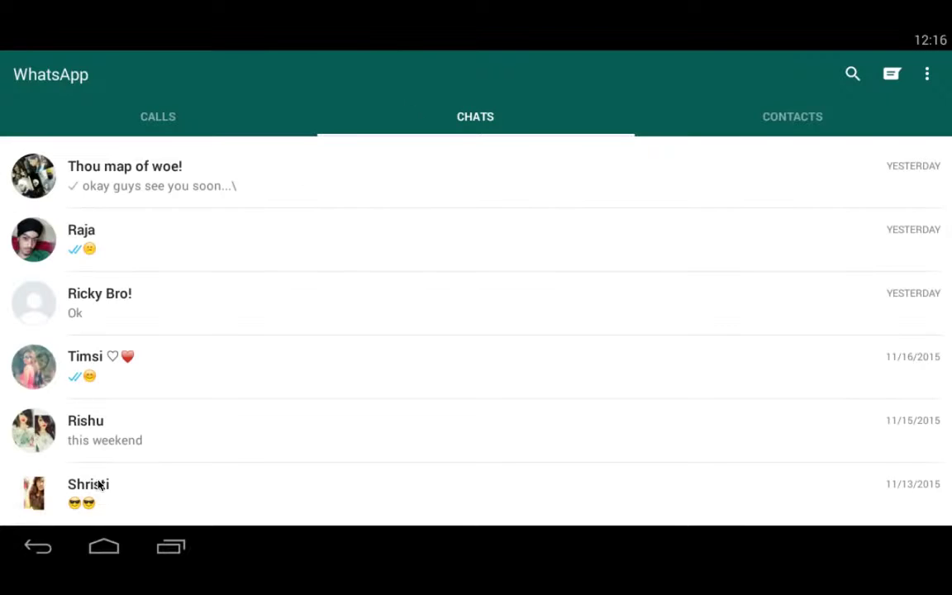
Step: Leave WhatsApp for the Android home screen and bring up the overview of recent apps
left_click(103, 547)
left_click(171, 547)
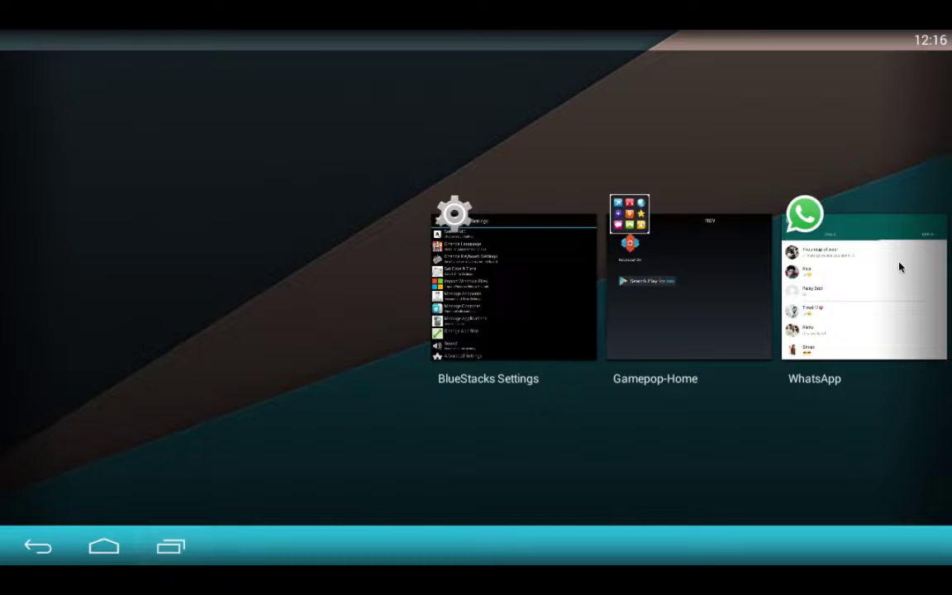